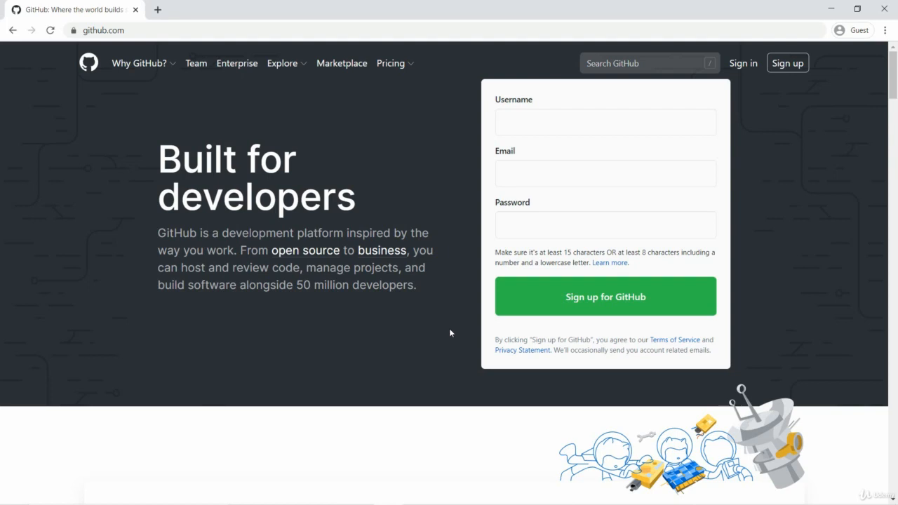
# Sign in to the existing GitHub account with the account username and password
pyautogui.click(737, 65)
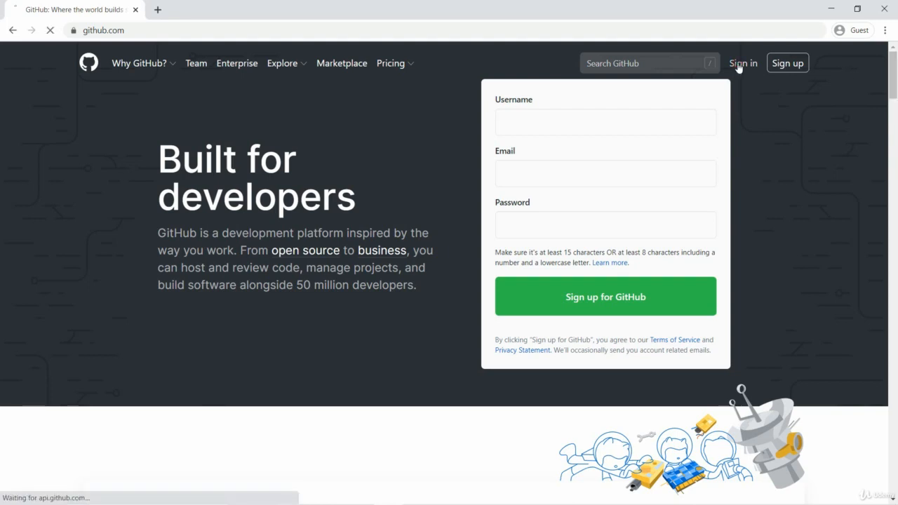
pyautogui.write('****')
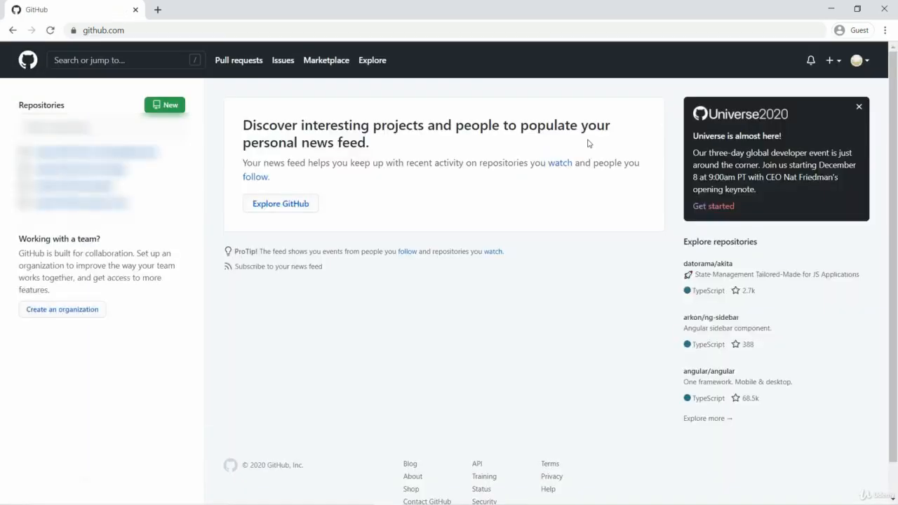
# Open the registration form for a new OAuth application from the account's developer settings
pyautogui.click(867, 61)
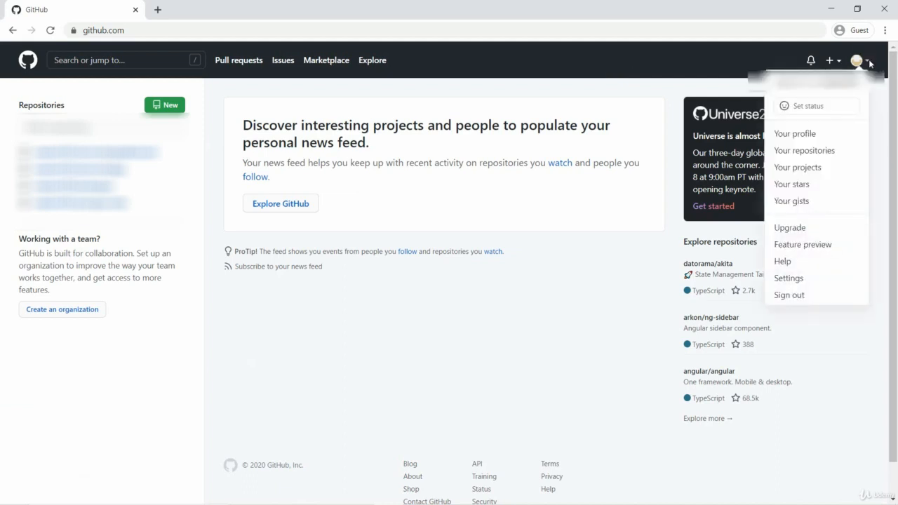
pyautogui.click(802, 280)
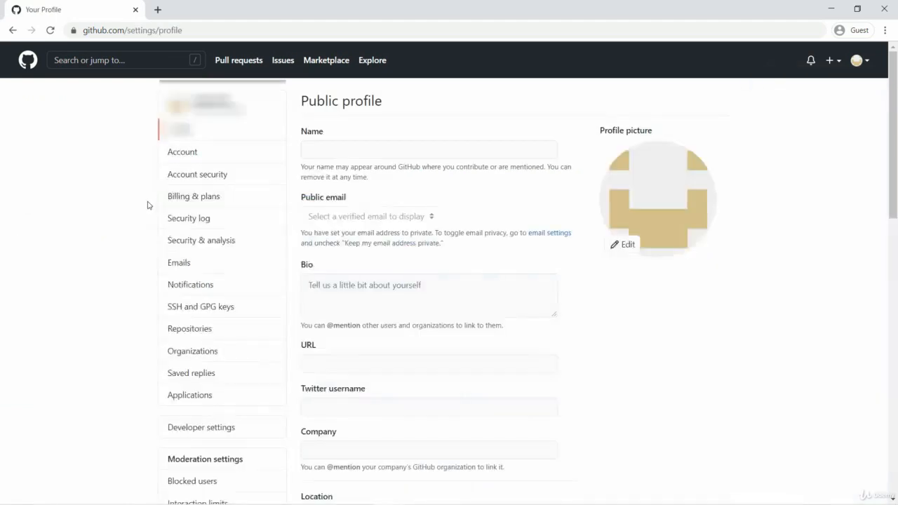
pyautogui.scroll(-2, 142, 278)
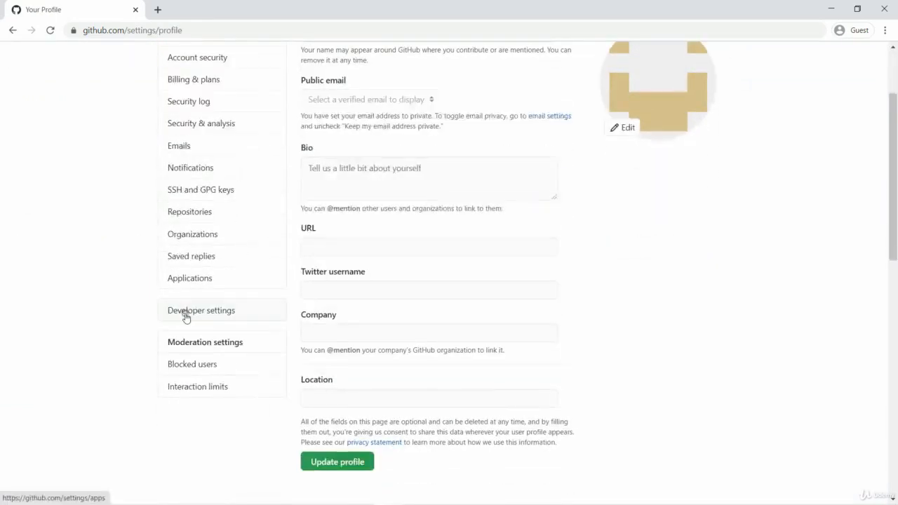
pyautogui.click(185, 316)
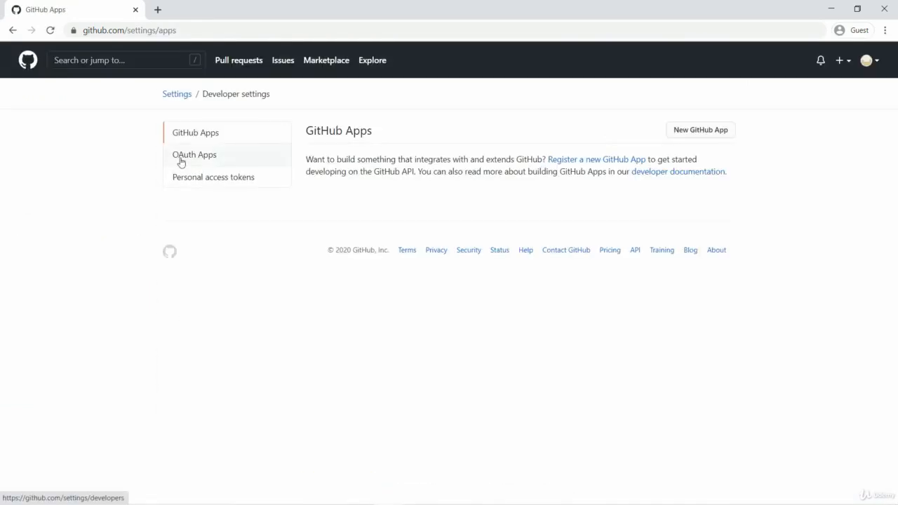
pyautogui.click(181, 161)
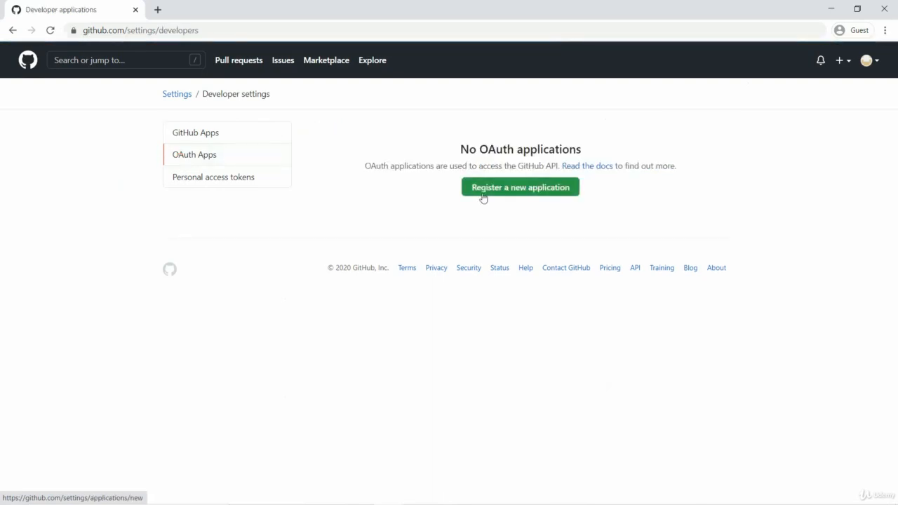
pyautogui.click(481, 193)
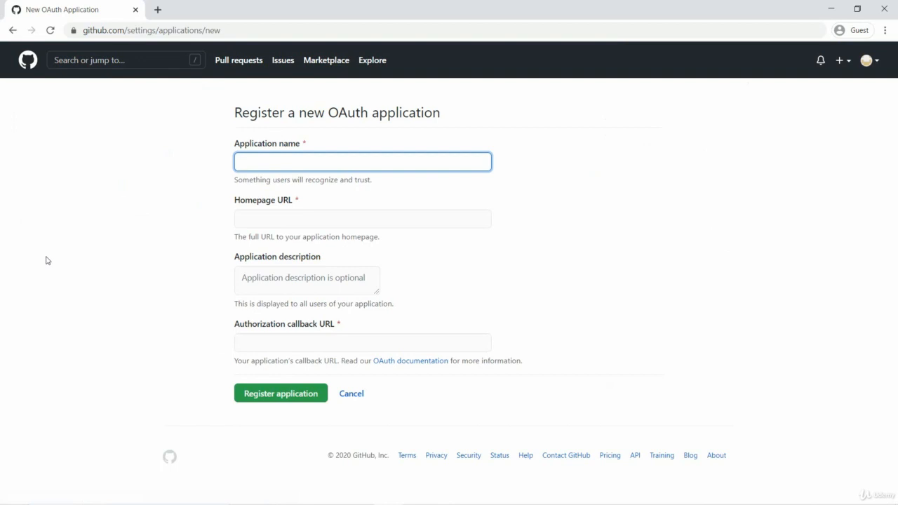
pyautogui.write('springsecurity_oauth2')
pyautogui.press('Tab')
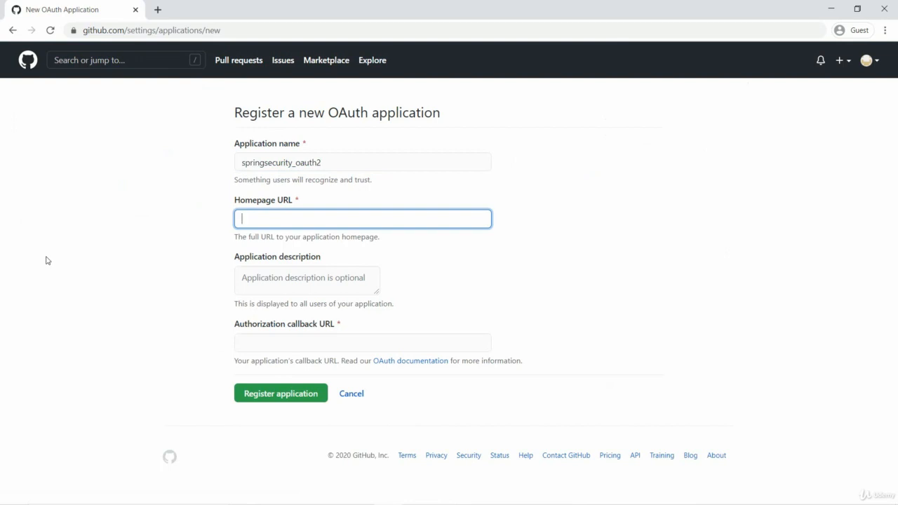
pyautogui.write('http:')
pyautogui.hotkey('ctrl', 'a')
pyautogui.hotkey('ctrl', 'c')
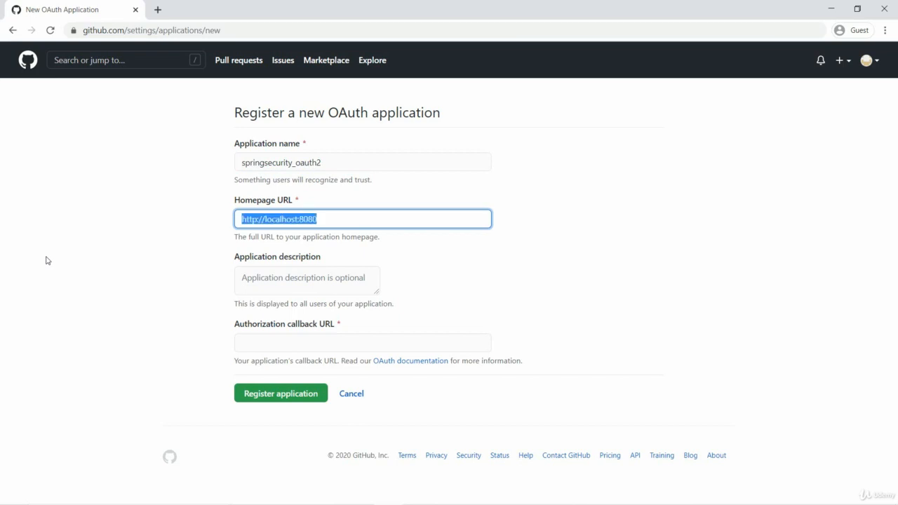
pyautogui.press('Tab')
pyautogui.click(45, 261)
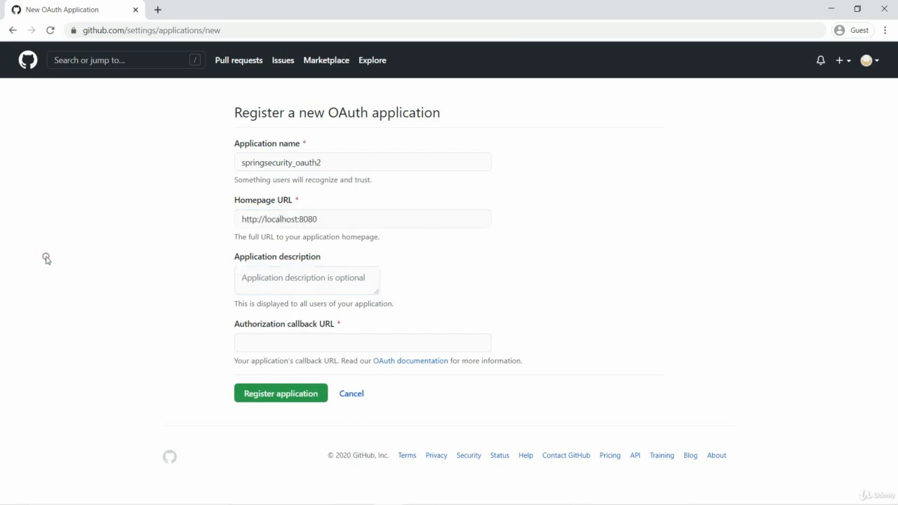
# Enter the application description "This is a sample application that uses GitHub OAUTH2 flow"
pyautogui.click(255, 280)
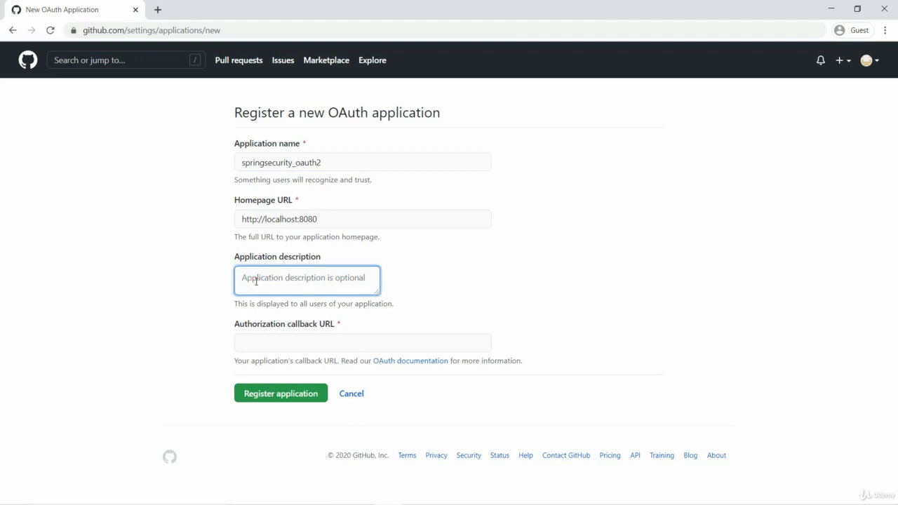
pyautogui.write('This is a sample ')
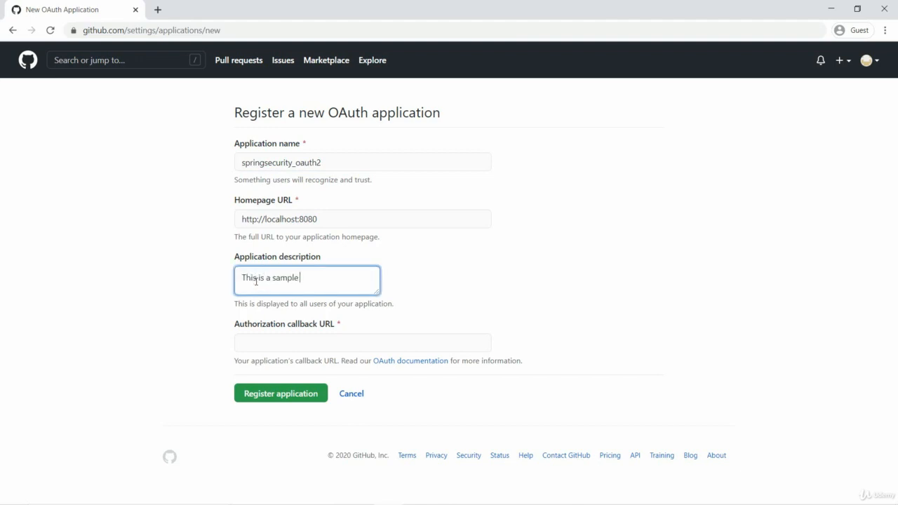
pyautogui.write('application that uses GitHub ')
pyautogui.write('OAUTH2')
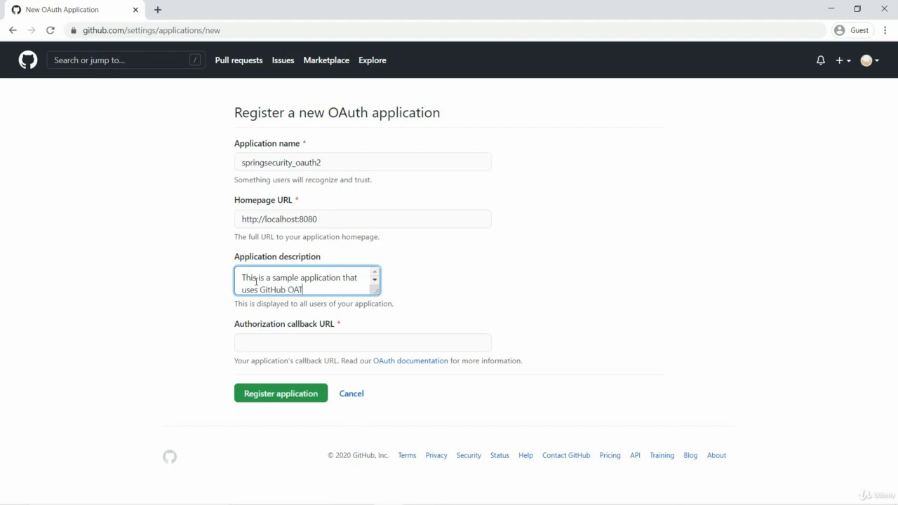
pyautogui.write(' flow')
pyautogui.press('Tab')
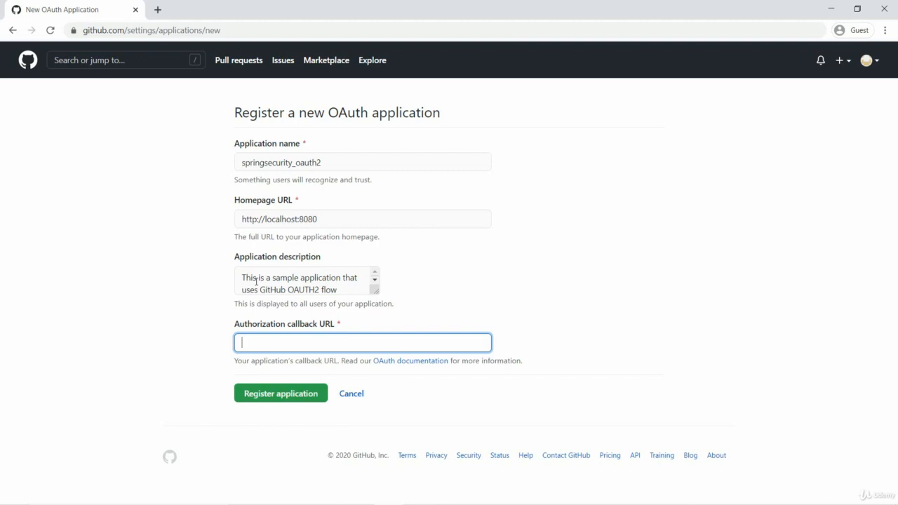
pyautogui.hotkey('ctrl', 'v')
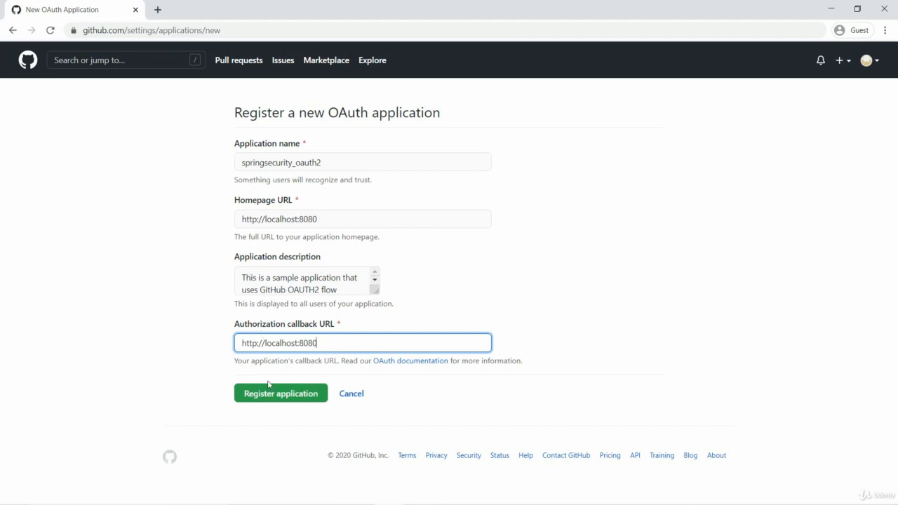
pyautogui.click(261, 402)
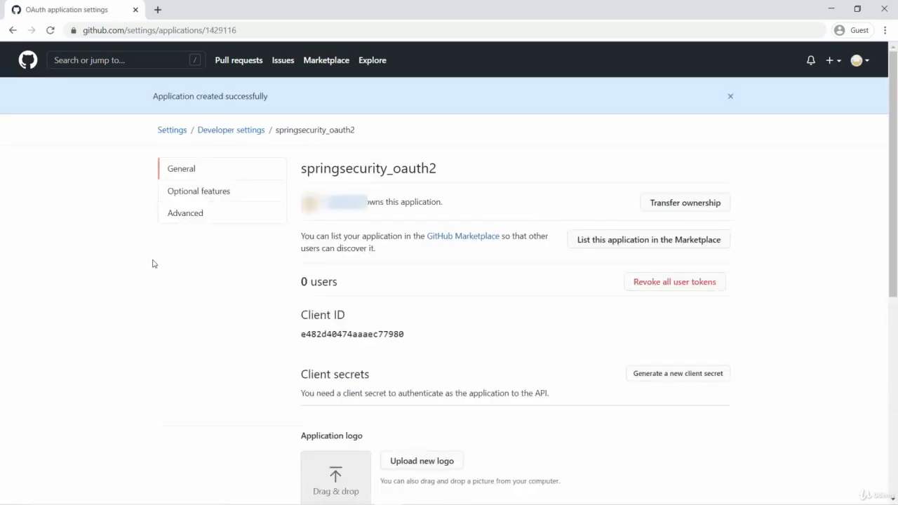
# Copy the application's client ID and generate a new client secret
pyautogui.doubleClick(314, 332)
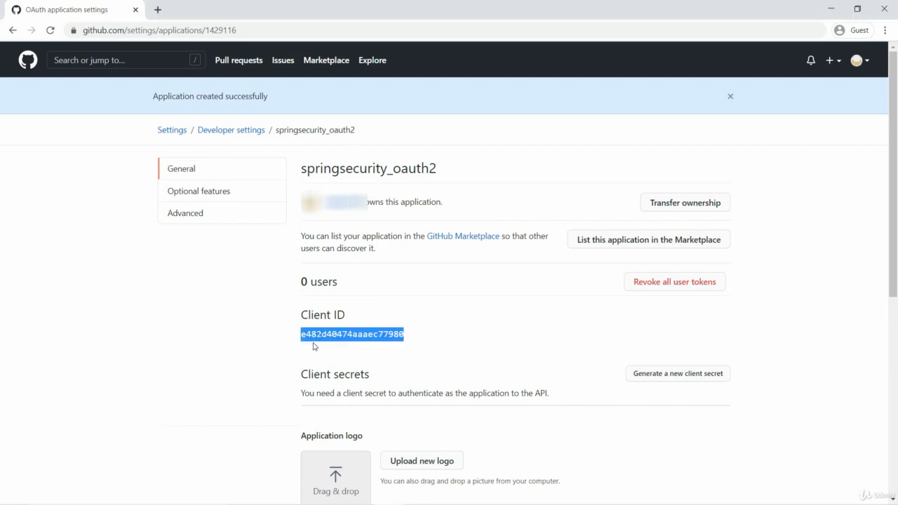
pyautogui.scroll(-1, 562, 375)
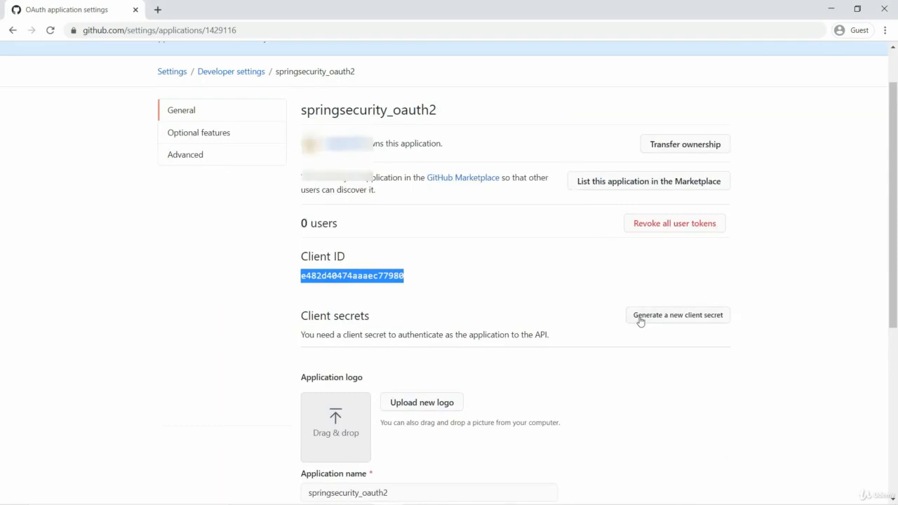
pyautogui.click(640, 320)
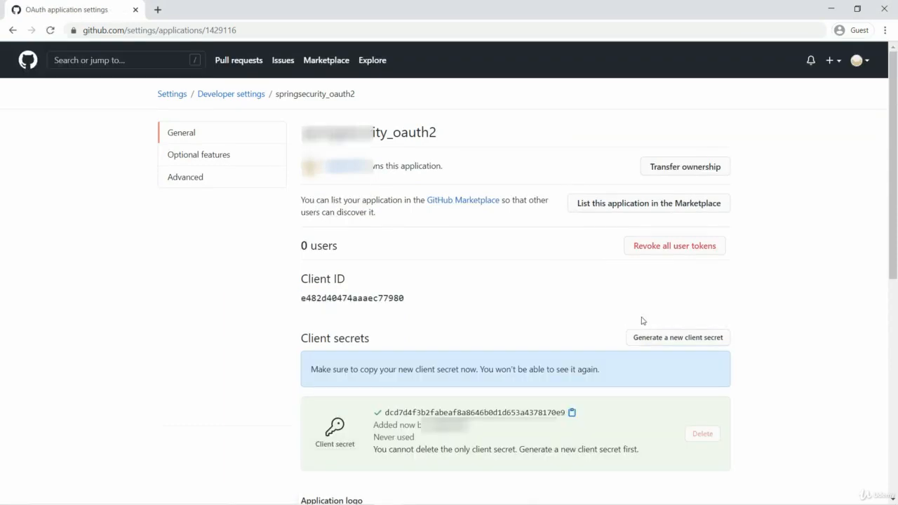
# Copy the newly generated client secret and paste it below the client ID in the Notepad++ text file
pyautogui.scroll(-1, 493, 308)
pyautogui.scroll(-1, 491, 307)
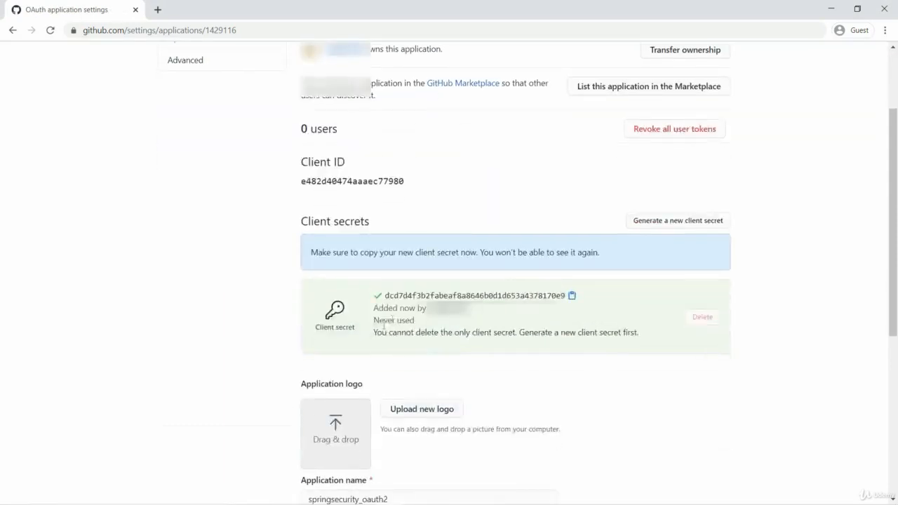
pyautogui.click(384, 295)
pyautogui.moveTo(384, 294); pyautogui.dragTo(547, 291)
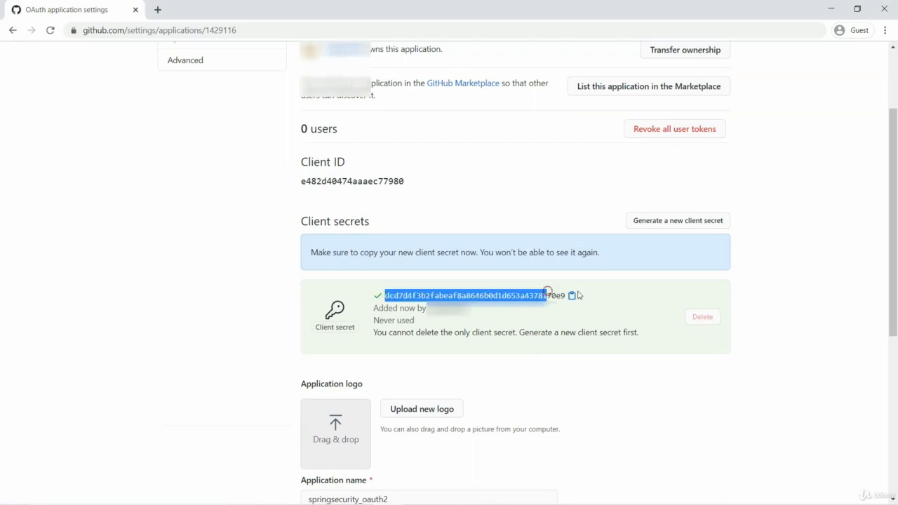
pyautogui.hotkey('alt', 'Tab')
pyautogui.hotkey('ctrl', 'v')
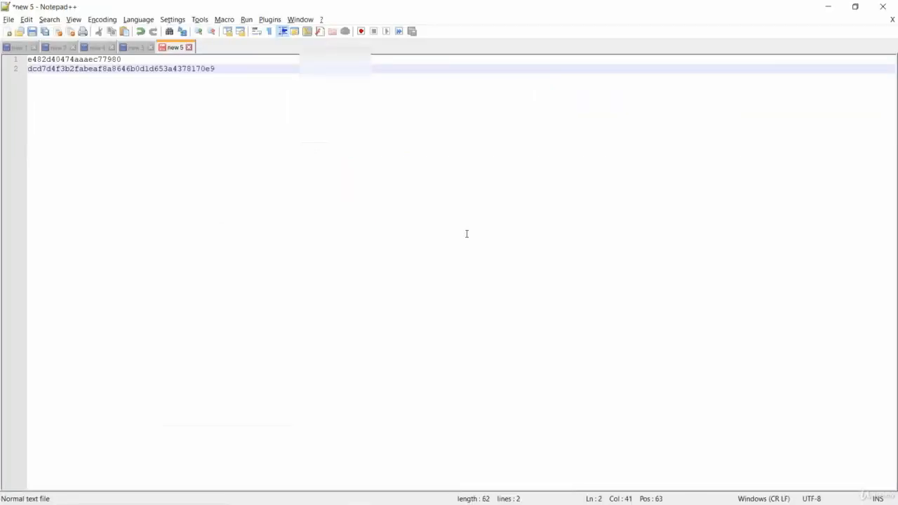
# Switch back to GitHub in the browser and save the springsecurity_oauth2 application's settings with the update option
pyautogui.hotkey('alt', 'Tab')
pyautogui.scroll(-1, 120, 324)
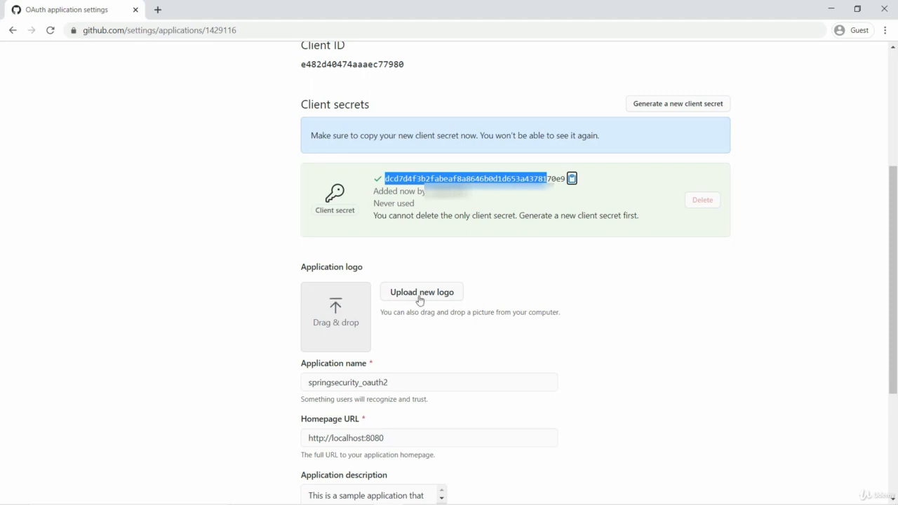
pyautogui.scroll(-3, 291, 330)
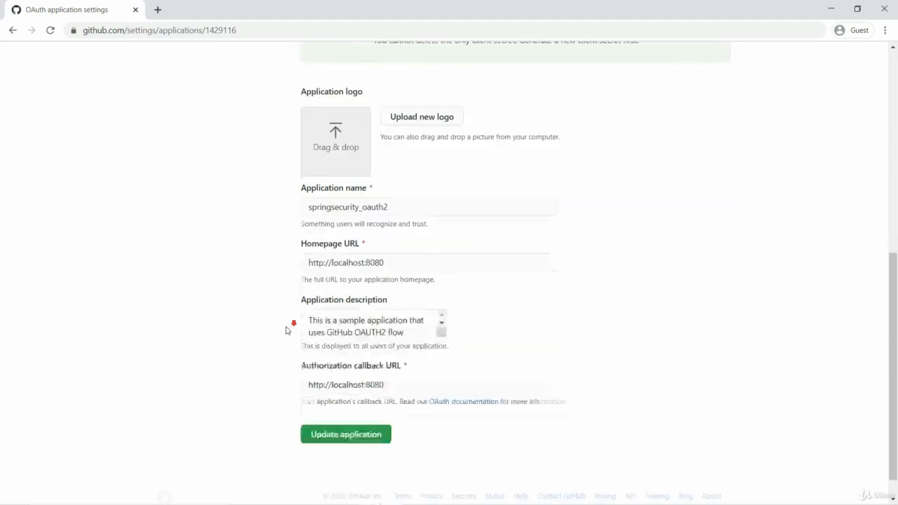
pyautogui.click(347, 436)
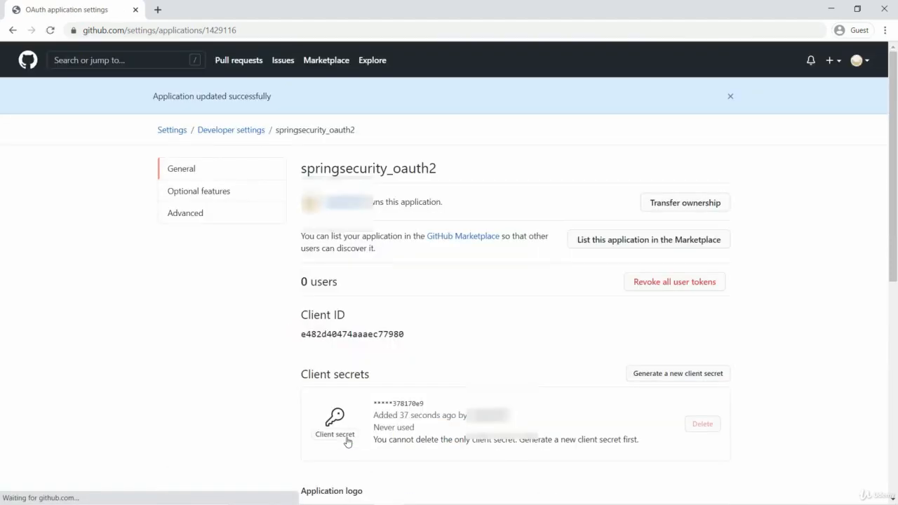